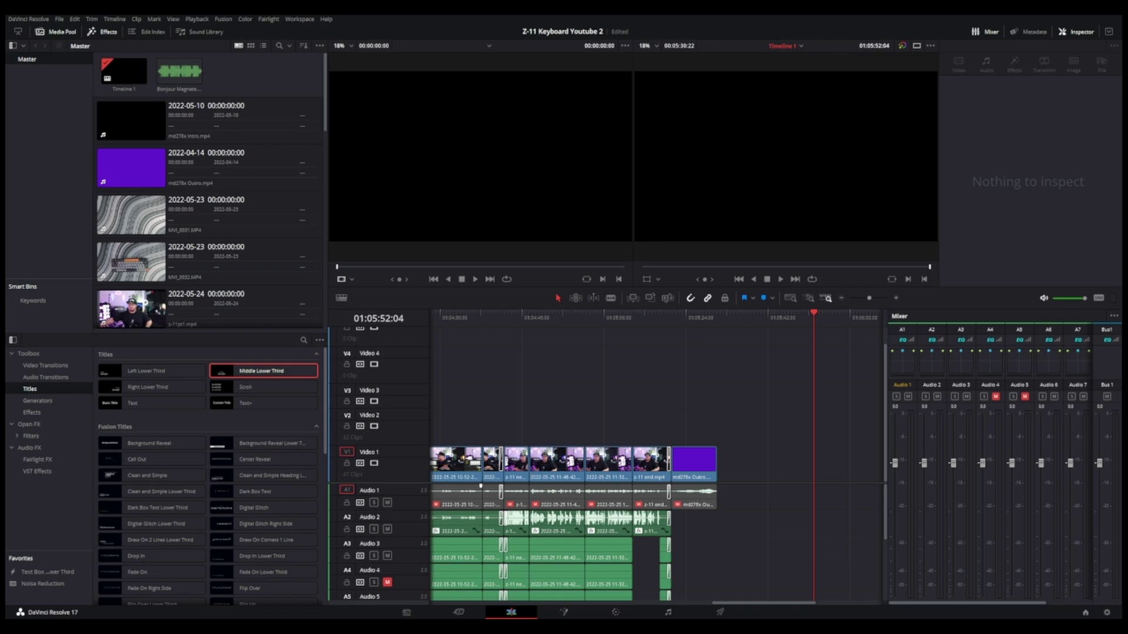
- Add a media clip near the timeline end, paste its audio onto A2–A5, and select it
left_click_drag(130, 273, 797, 467)
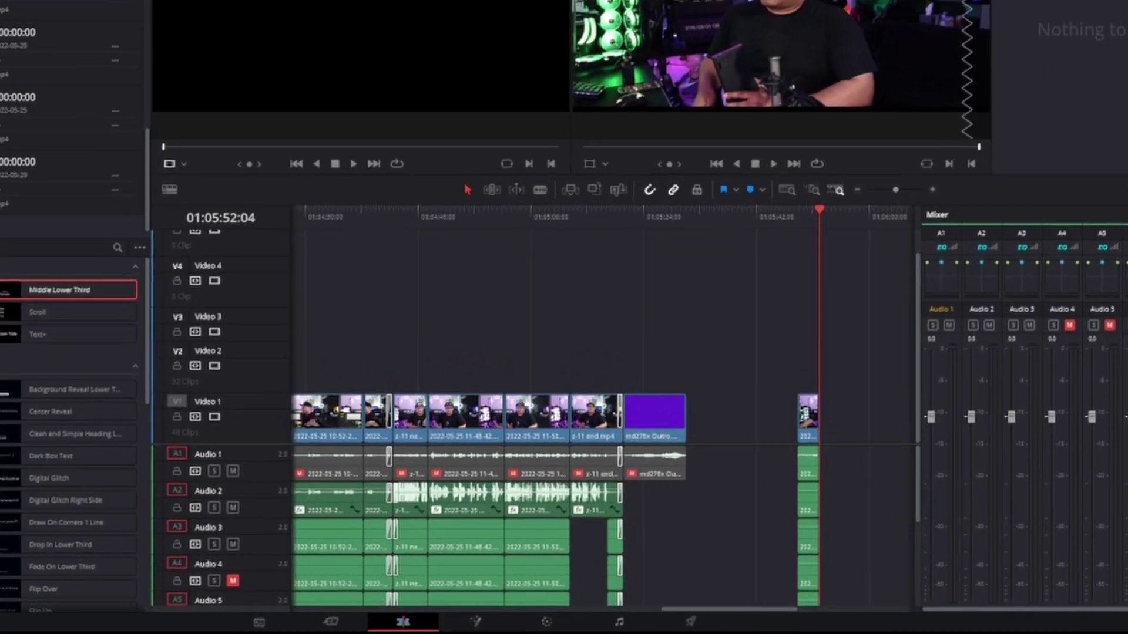
key("ctrl+v")
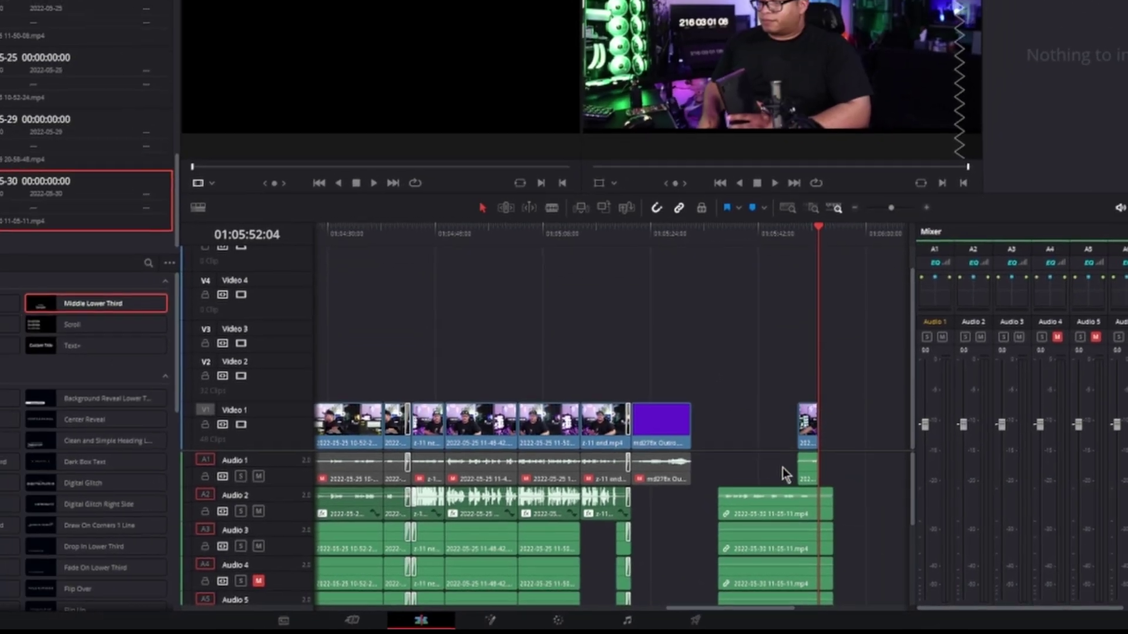
left_click(760, 505)
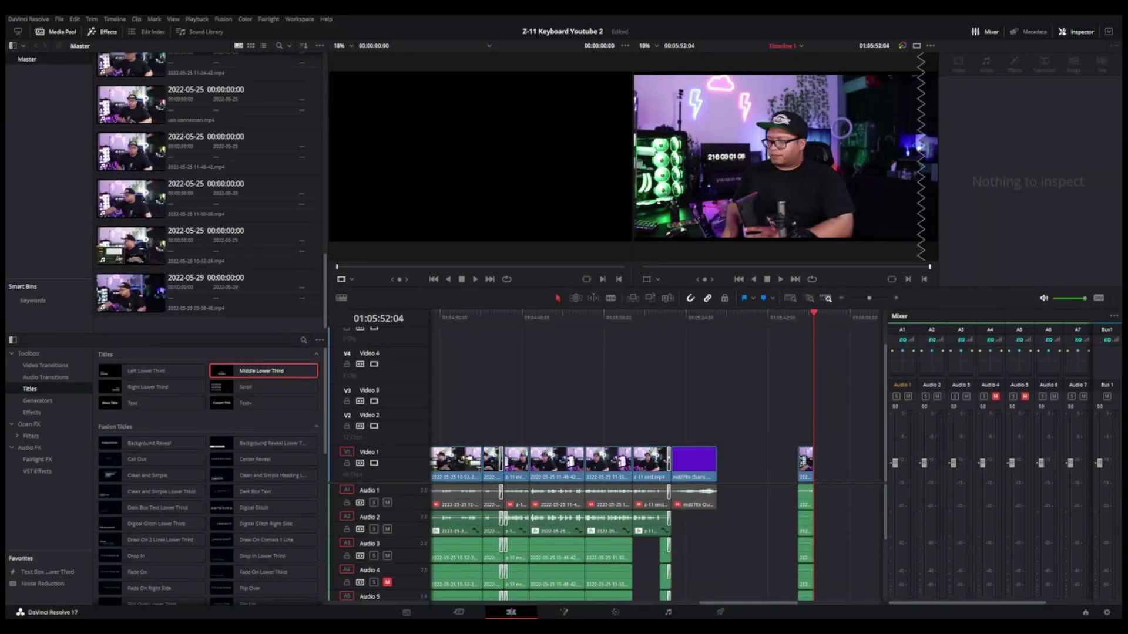
mouse_move(716, 394)
left_mouse_down()
mouse_move(749, 402)
mouse_move(747, 458)
left_mouse_up()
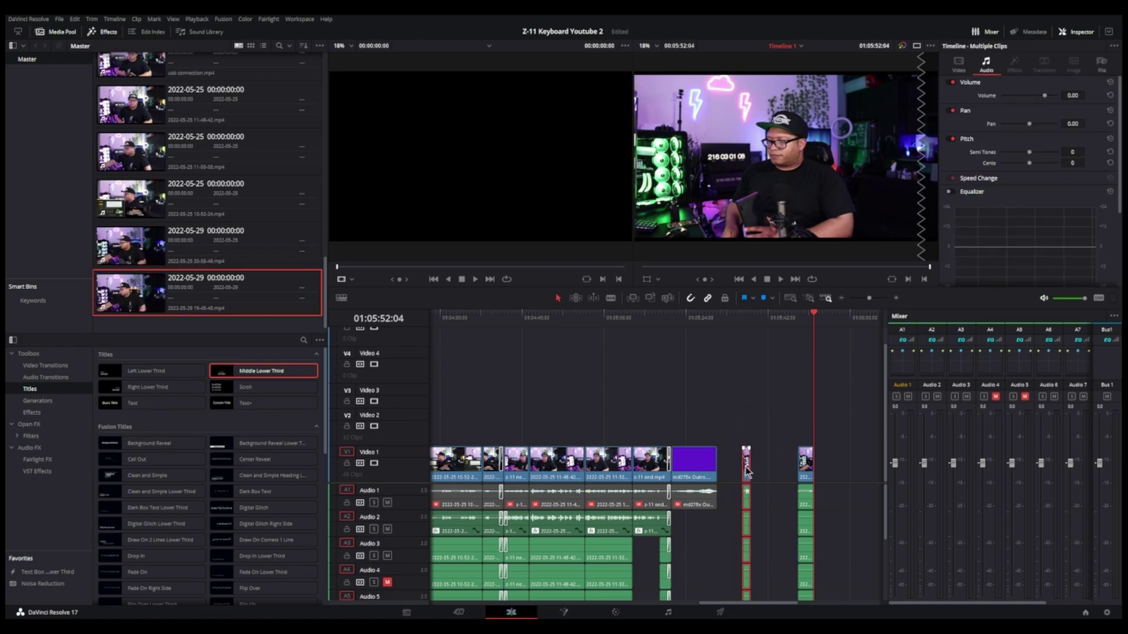
left_click_drag(815, 315, 742, 328)
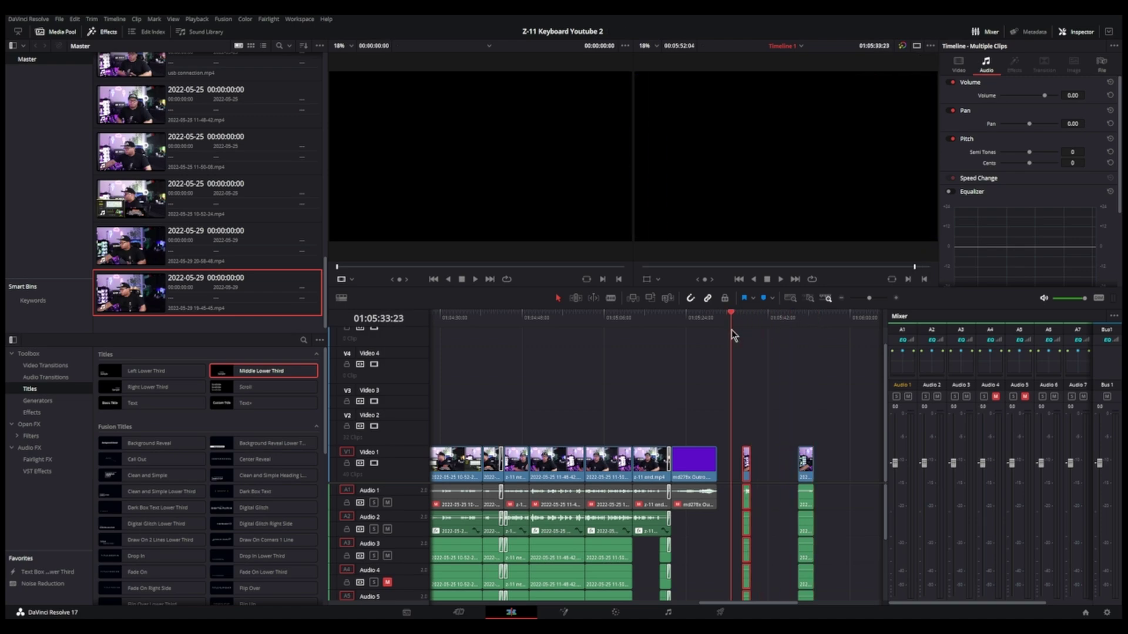